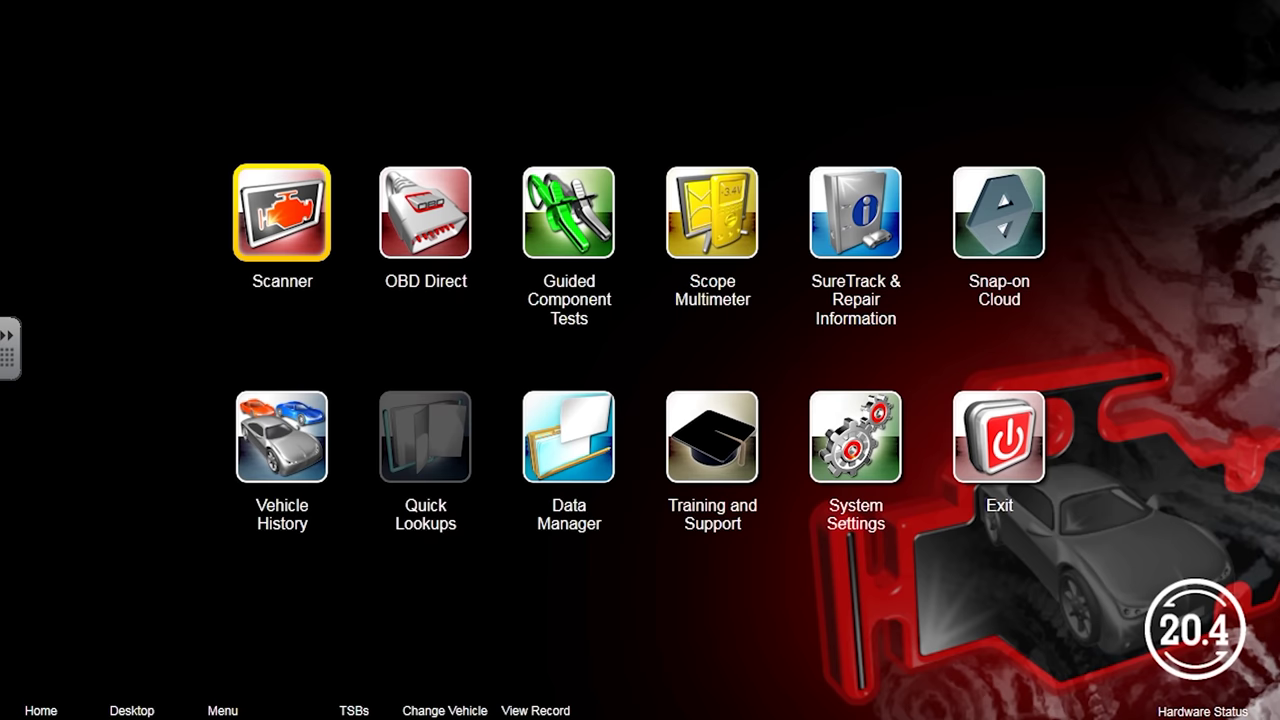
Open the Scope Multimeter's live Volts DC reading from the test lead, about 14.77 V.
{"action": "left_click", "coordinate": [712, 212]}
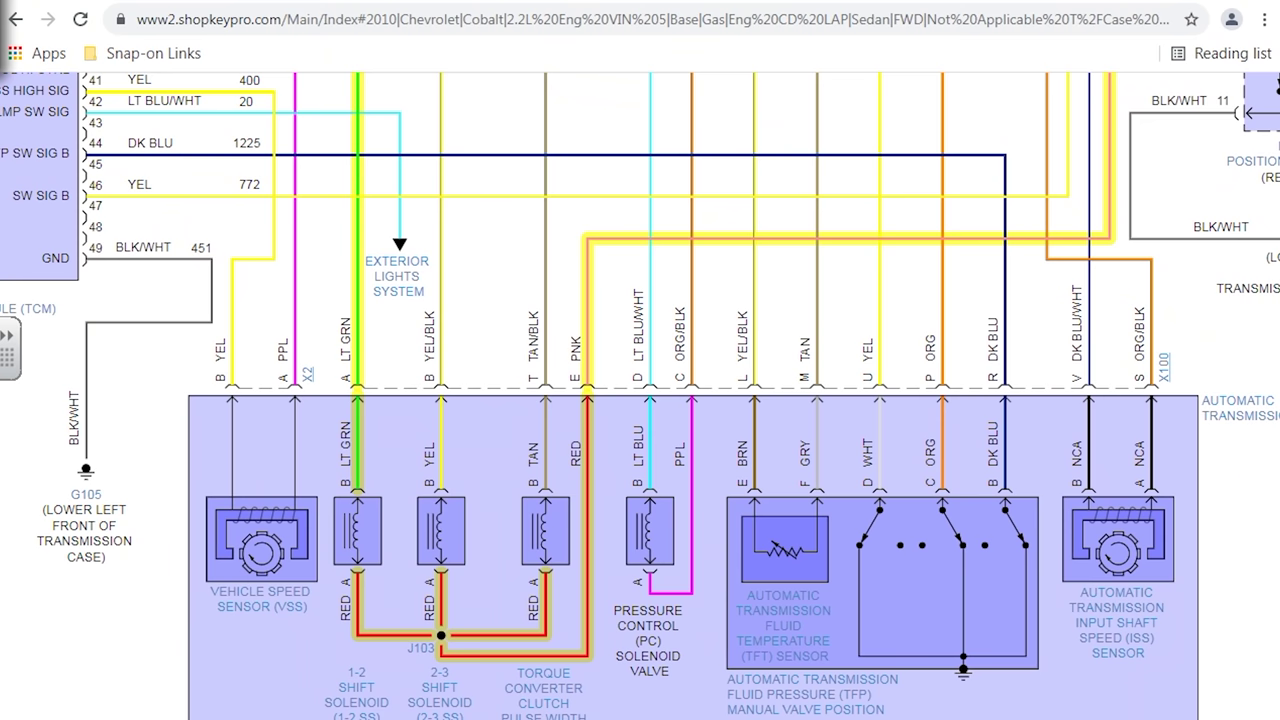
Highlight the PNK solenoid feed circuit on the Cobalt wiring diagram, then return to the 14.64 V meter.
{"action": "left_click", "coordinate": [590, 348]}
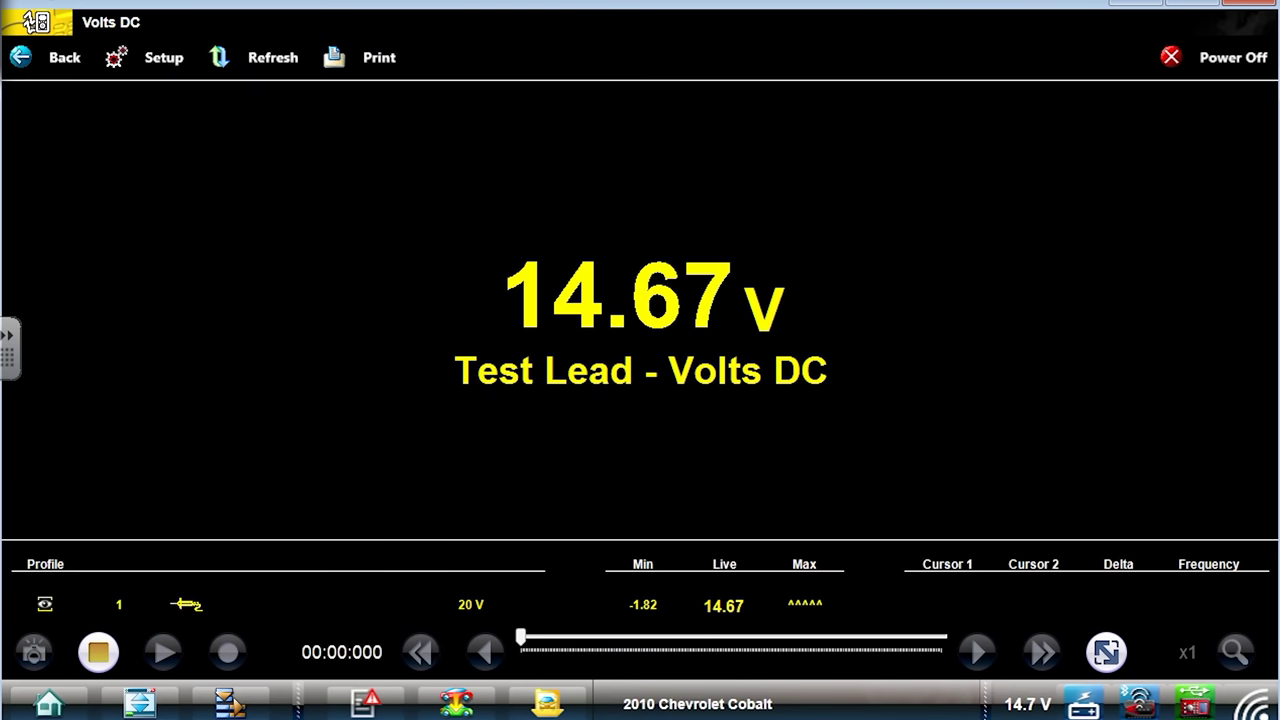
{"action": "left_click", "coordinate": [64, 57]}
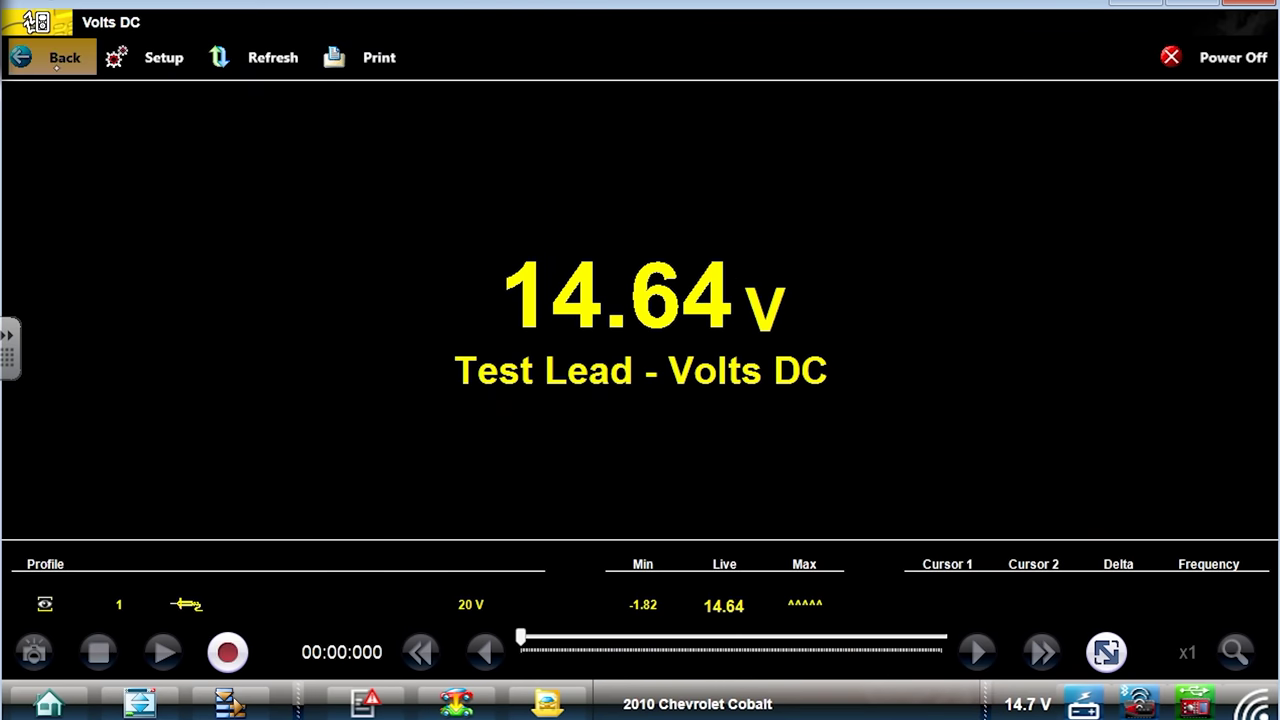
Graph Volts DC at full height, then show scanner transmission data: 1-2 solenoid ON, commanded gear 1.
{"action": "left_click", "coordinate": [64, 57]}
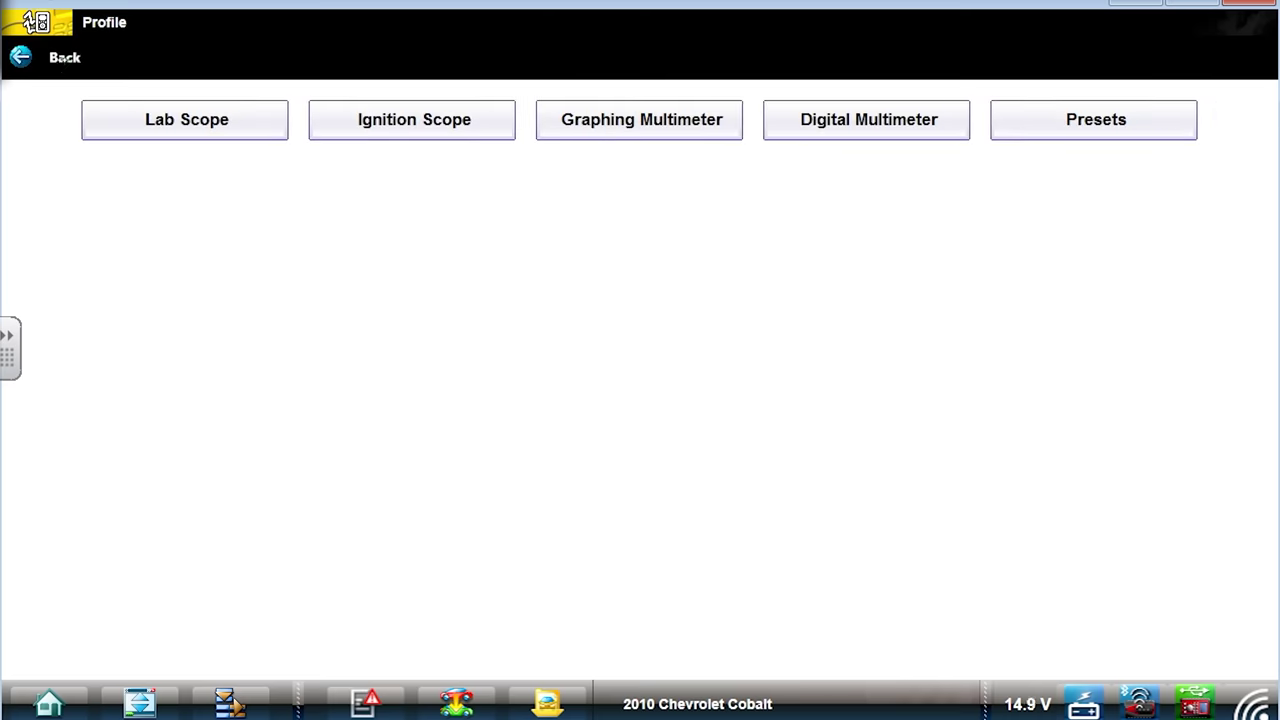
{"action": "left_click", "coordinate": [618, 119]}
{"action": "left_click", "coordinate": [372, 121]}
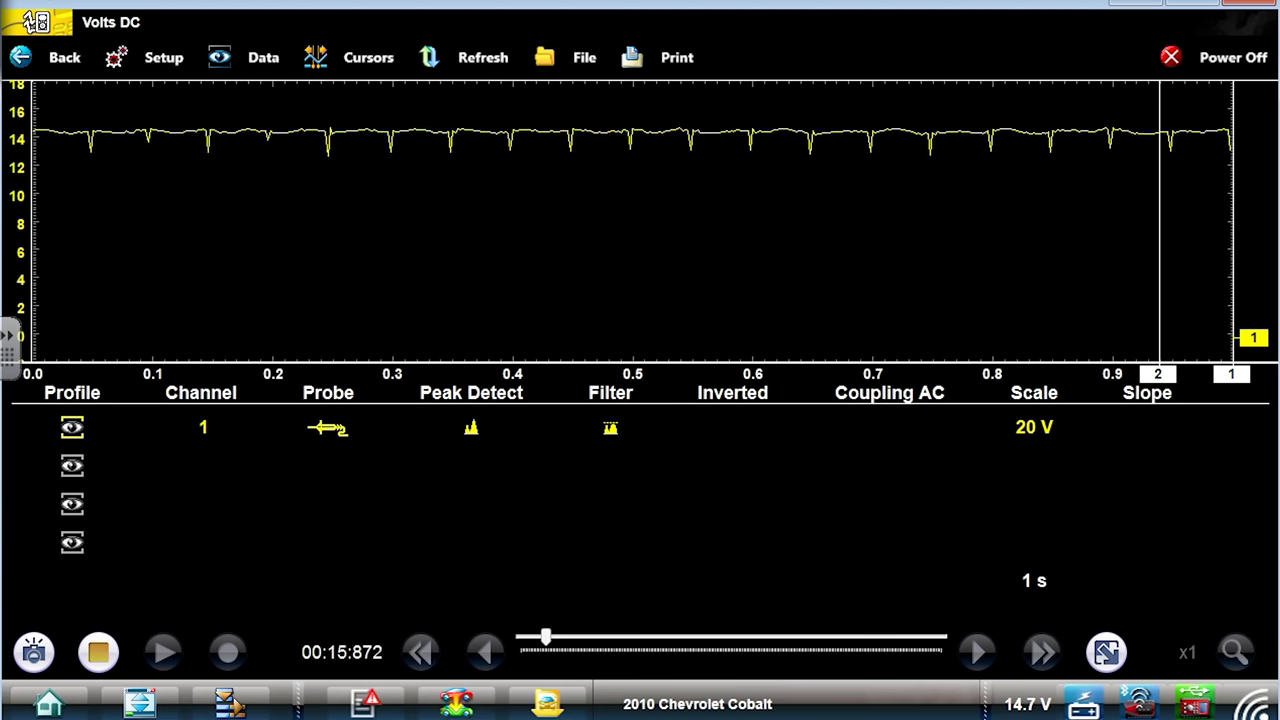
{"action": "left_click", "coordinate": [1106, 652]}
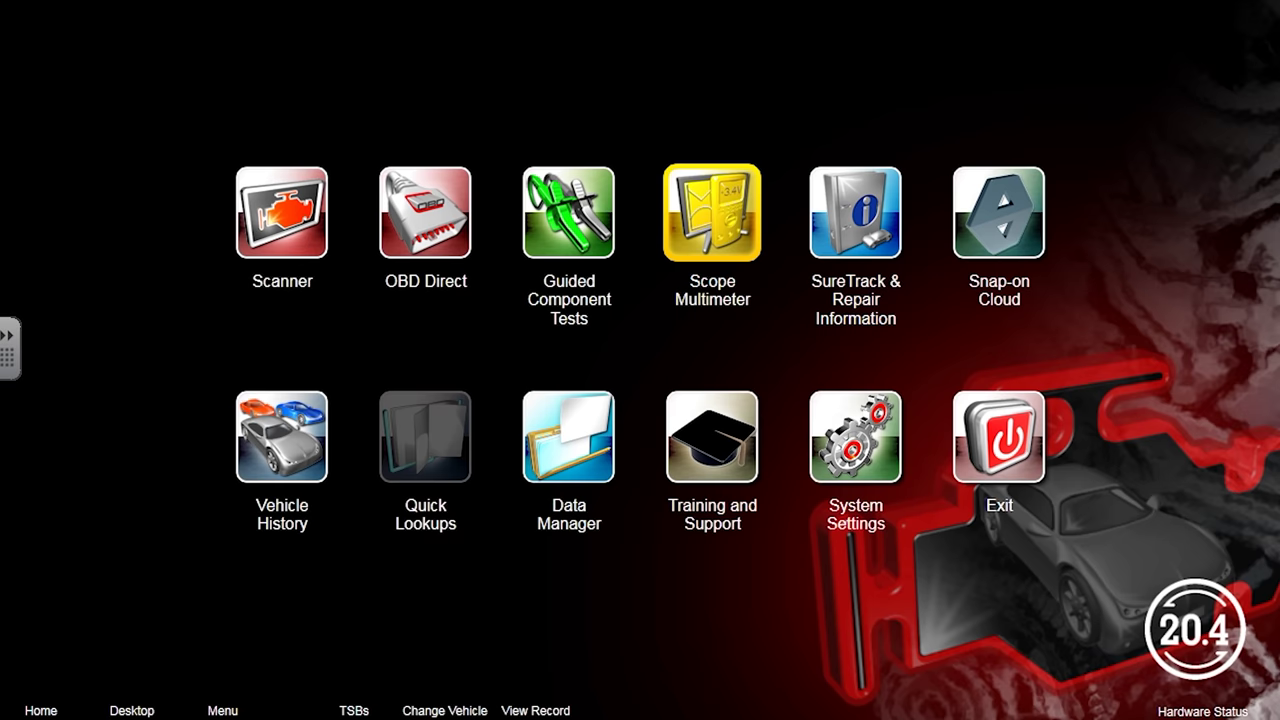
{"action": "left_click", "coordinate": [282, 212]}
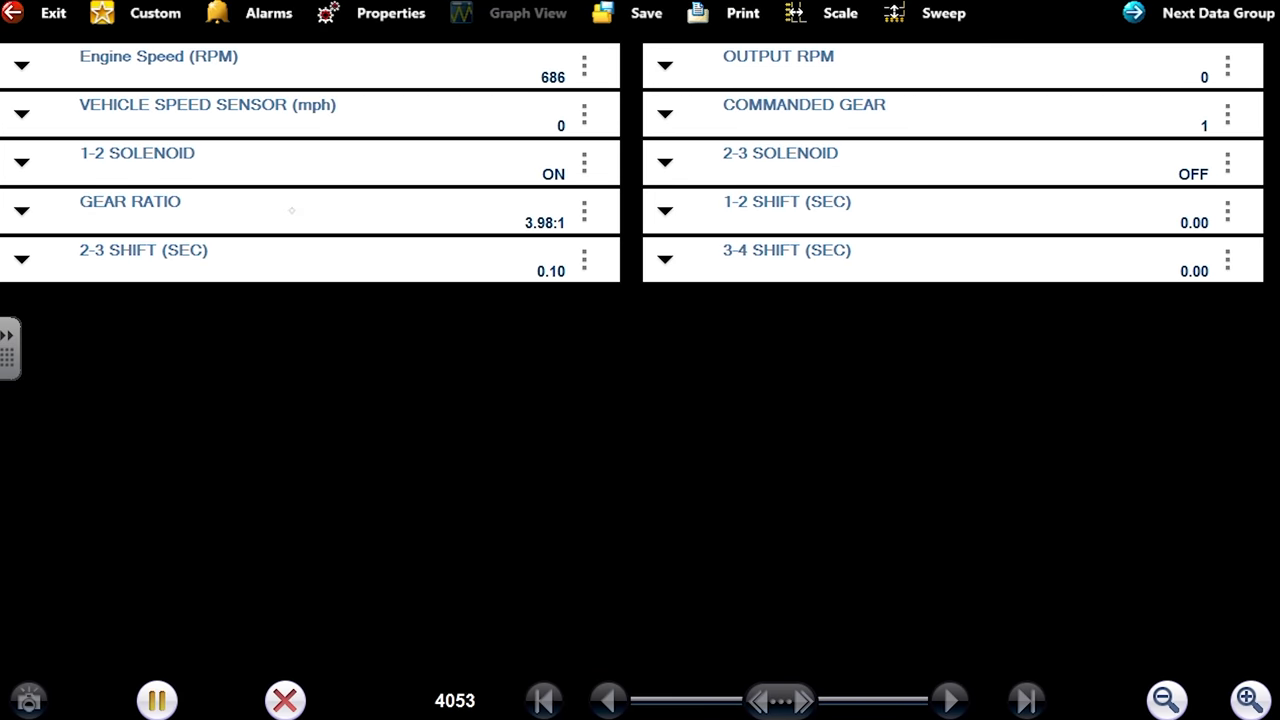
Start the 1-2 Shift Solenoid functional test from the transmission functional tests.
{"action": "left_click", "coordinate": [41, 13]}
{"action": "left_click", "coordinate": [814, 140]}
{"action": "left_click", "coordinate": [257, 131]}
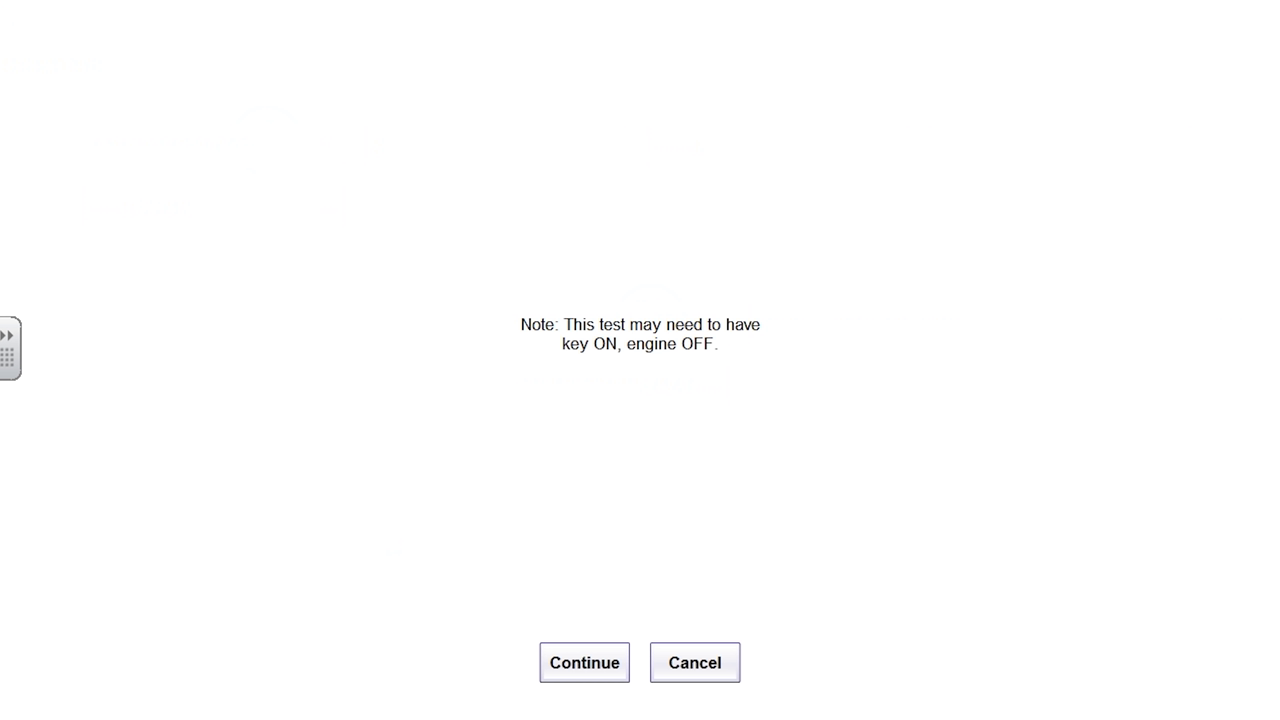
{"action": "left_click", "coordinate": [584, 662]}
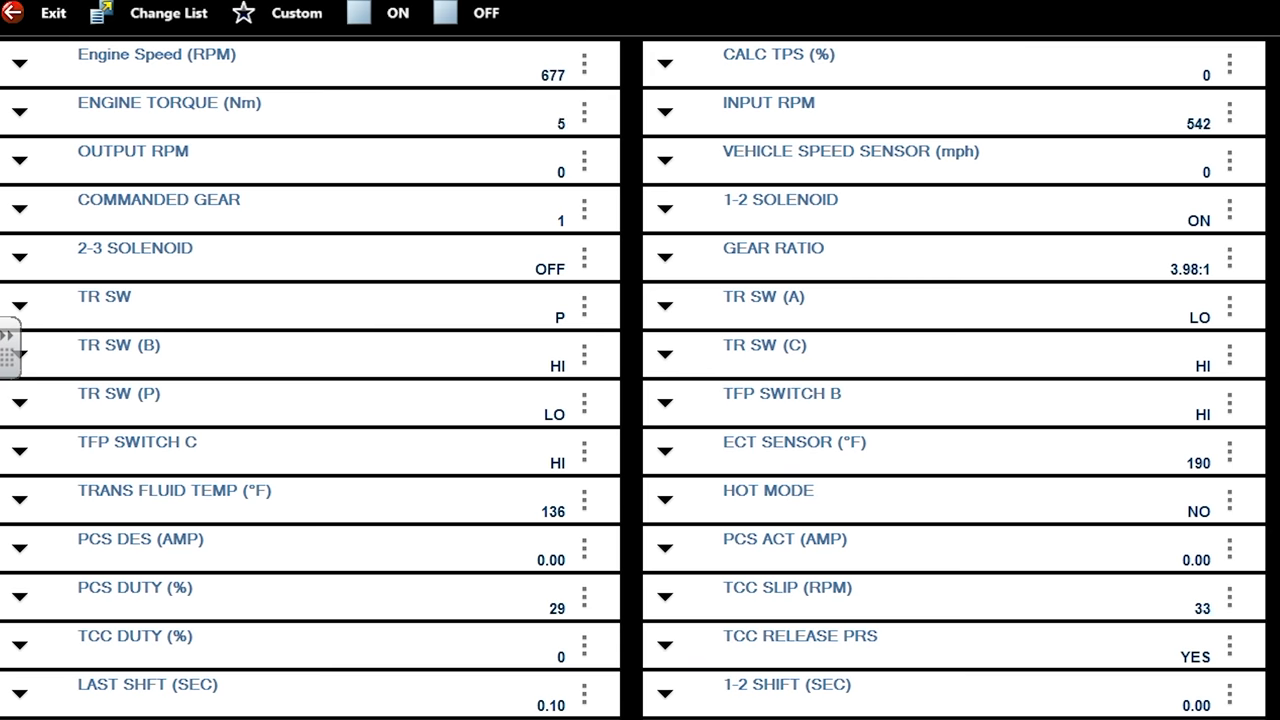
Graph the 1-2 SOLENOID reading and command the solenoid OFF, then back ON.
{"action": "left_click", "coordinate": [665, 217]}
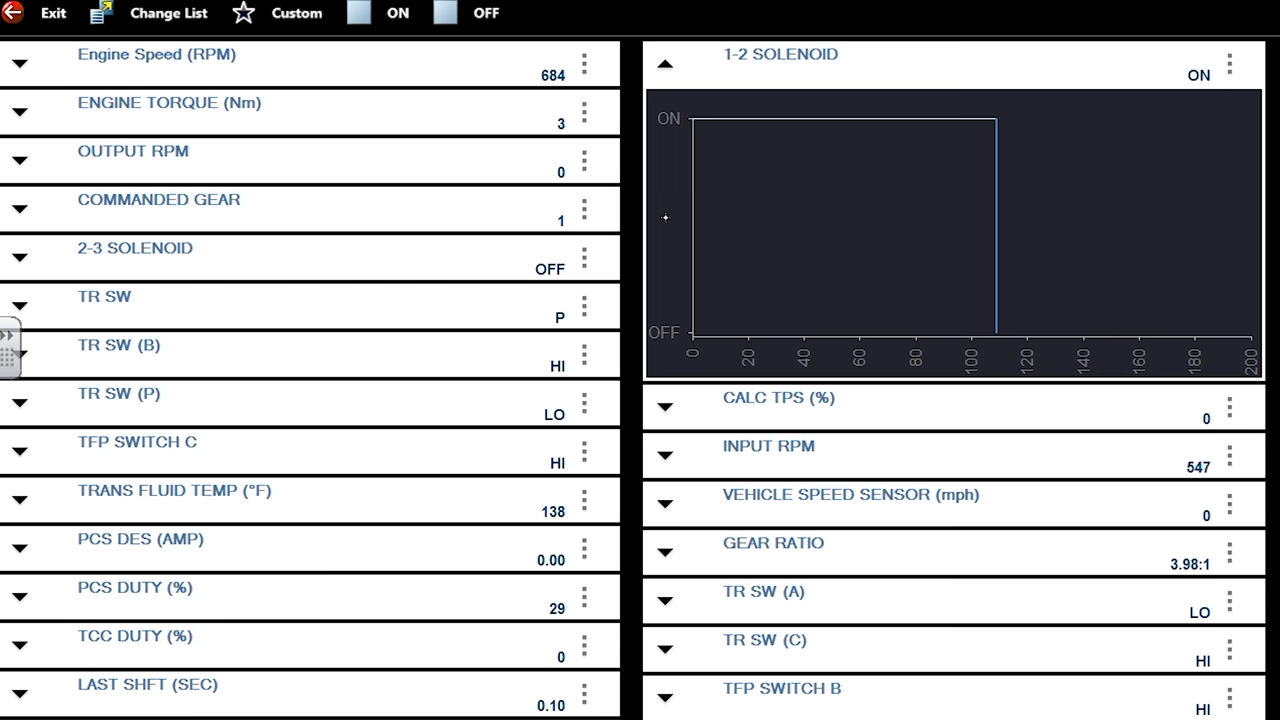
{"action": "left_click", "coordinate": [445, 13]}
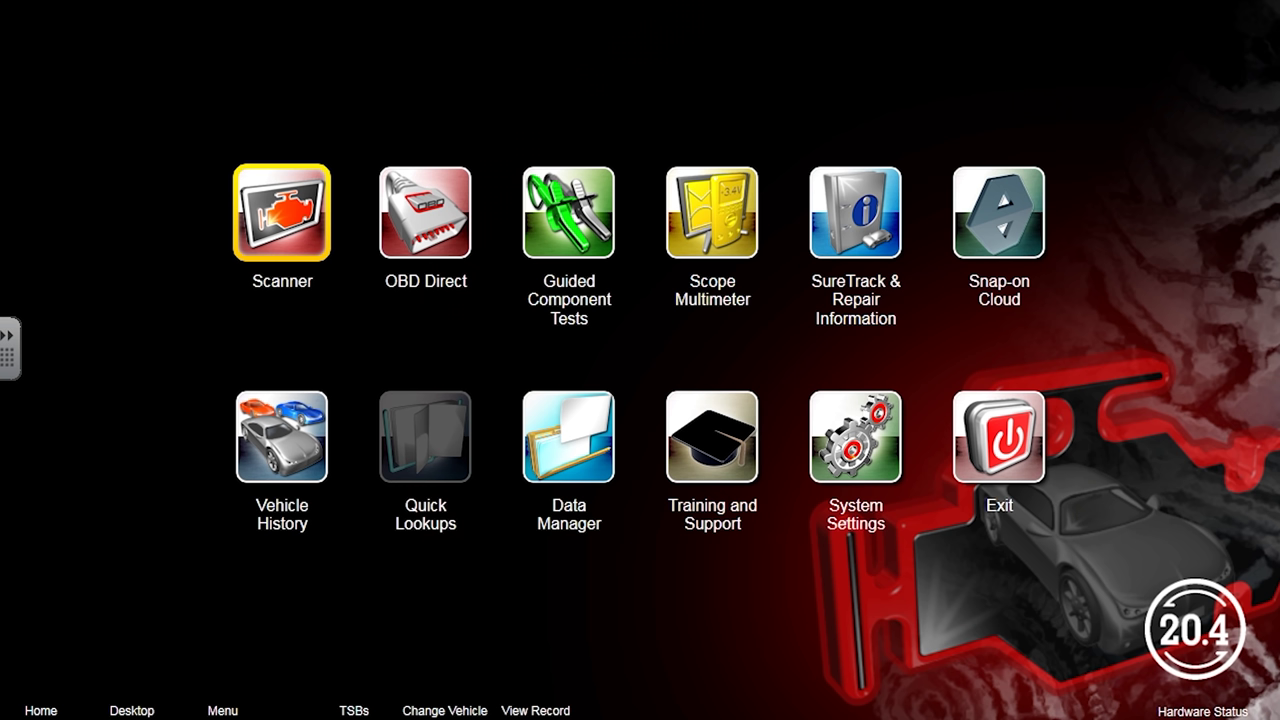
{"action": "left_click", "coordinate": [711, 200]}
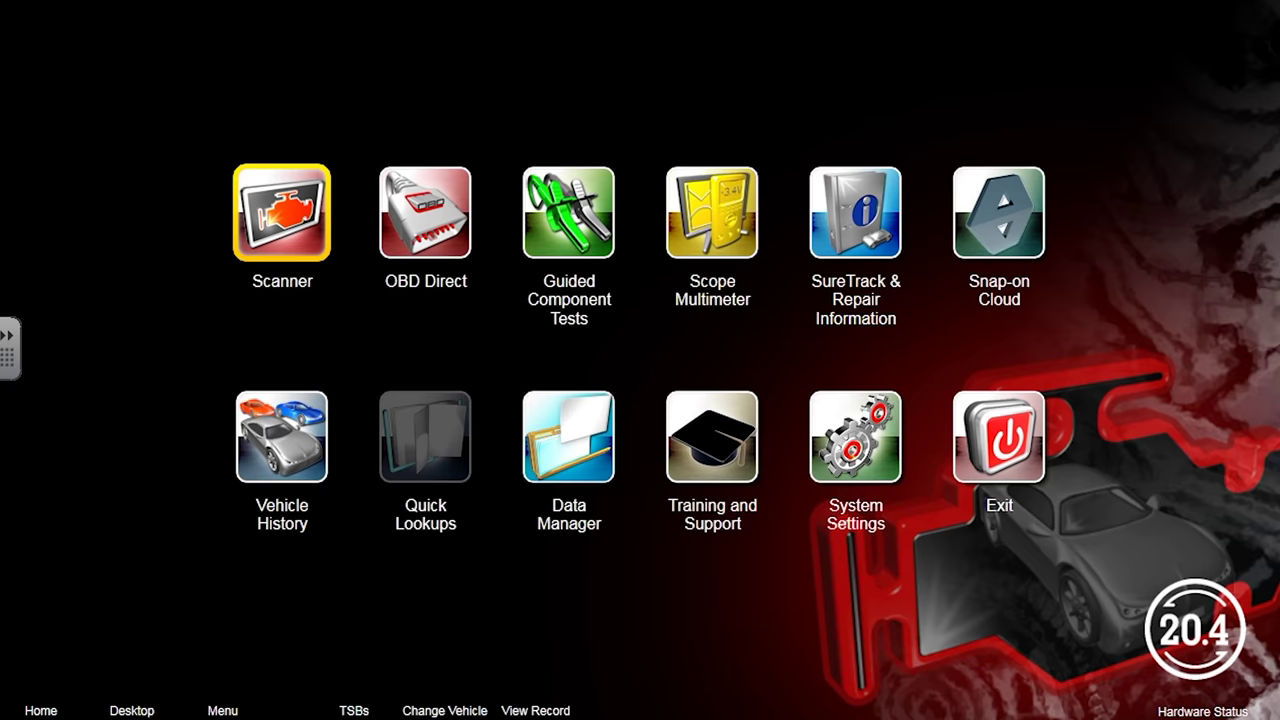
{"action": "left_click", "coordinate": [711, 229]}
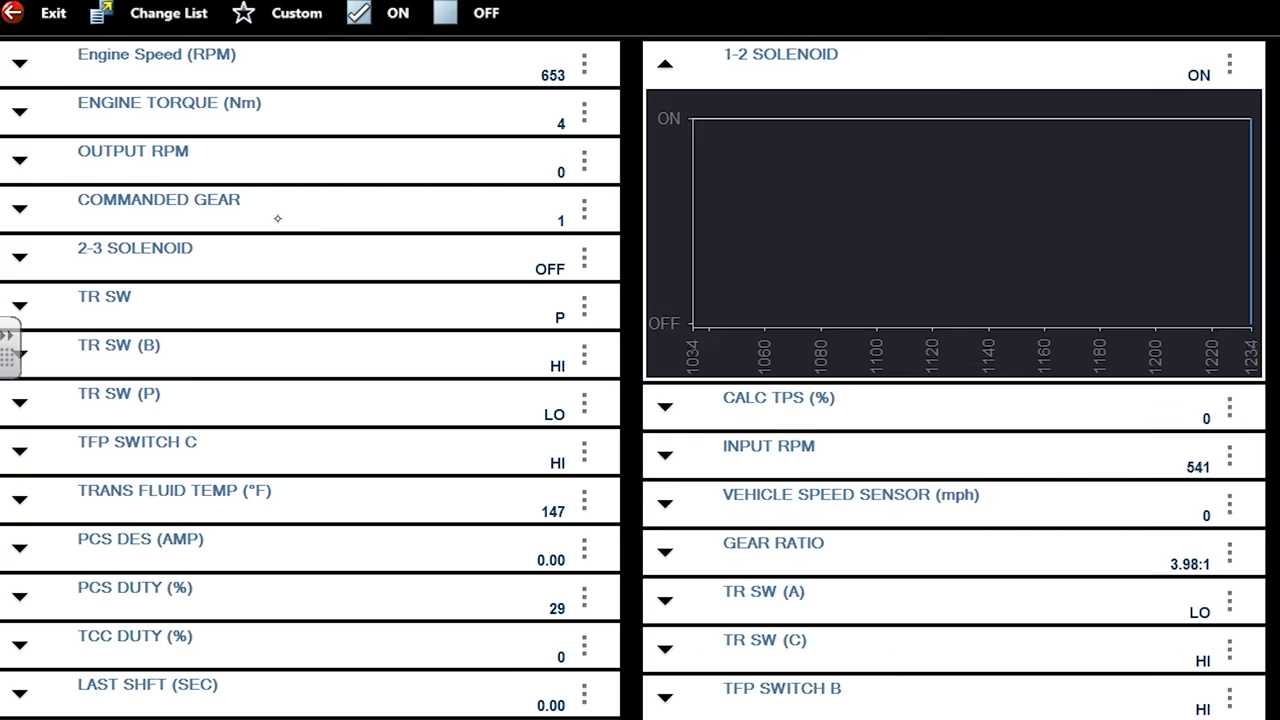
Command the 1-2 shift solenoid OFF, ON, OFF, ON, OFF, leaving commanded gear at 2.
{"action": "left_click", "coordinate": [445, 13]}
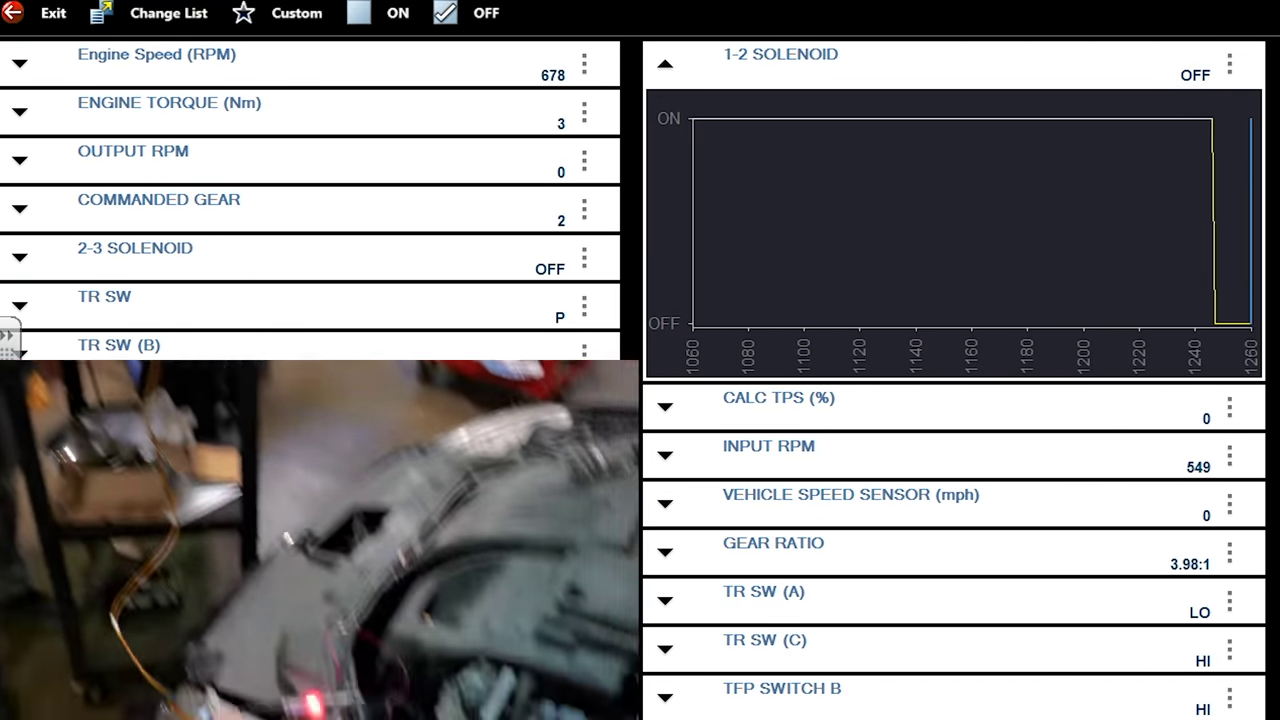
{"action": "left_click", "coordinate": [359, 13]}
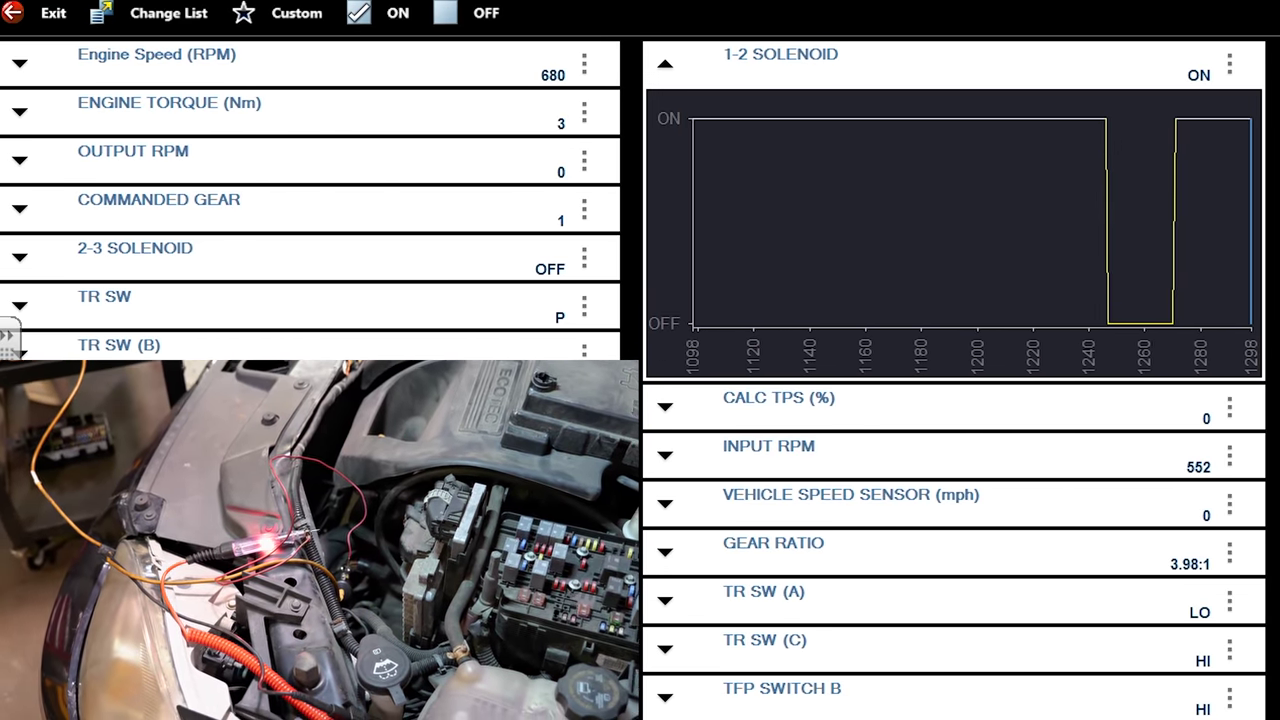
{"action": "left_click", "coordinate": [445, 13]}
{"action": "left_click", "coordinate": [359, 13]}
{"action": "left_click", "coordinate": [445, 13]}
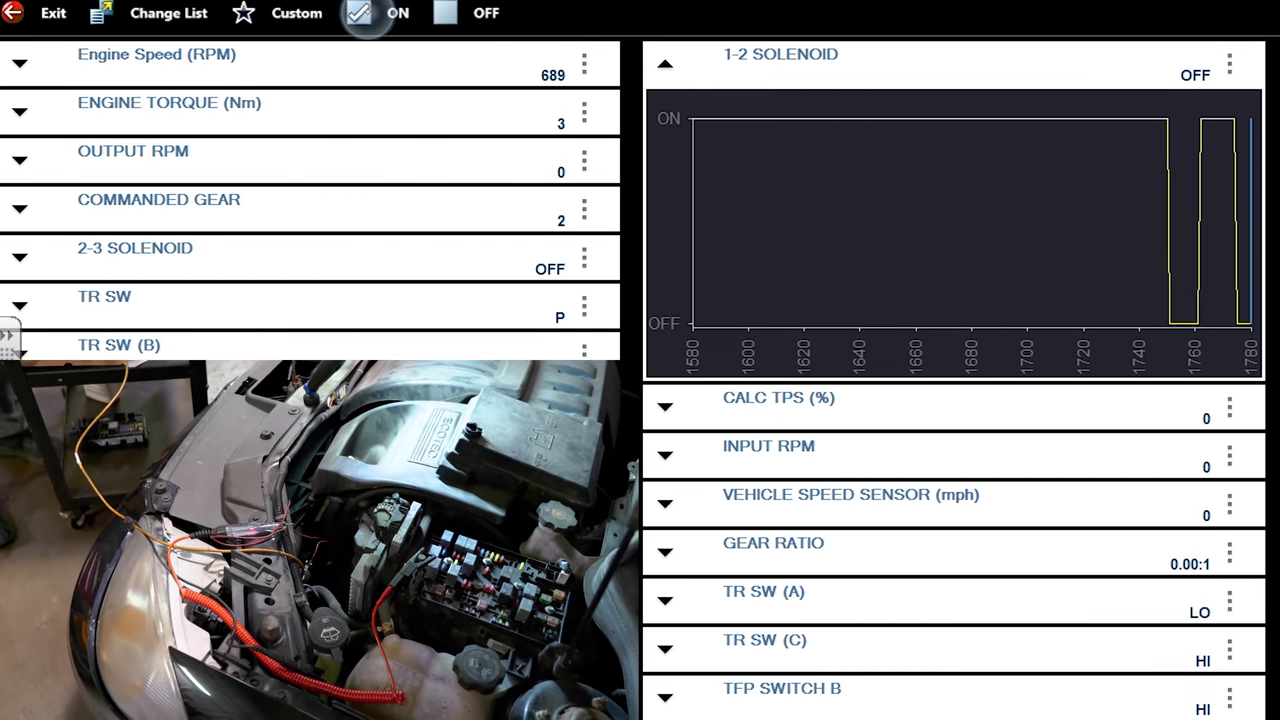
Alternate the 1-2 shift solenoid between OFF and ON seven more times.
{"action": "left_click", "coordinate": [446, 13]}
{"action": "left_click", "coordinate": [359, 13]}
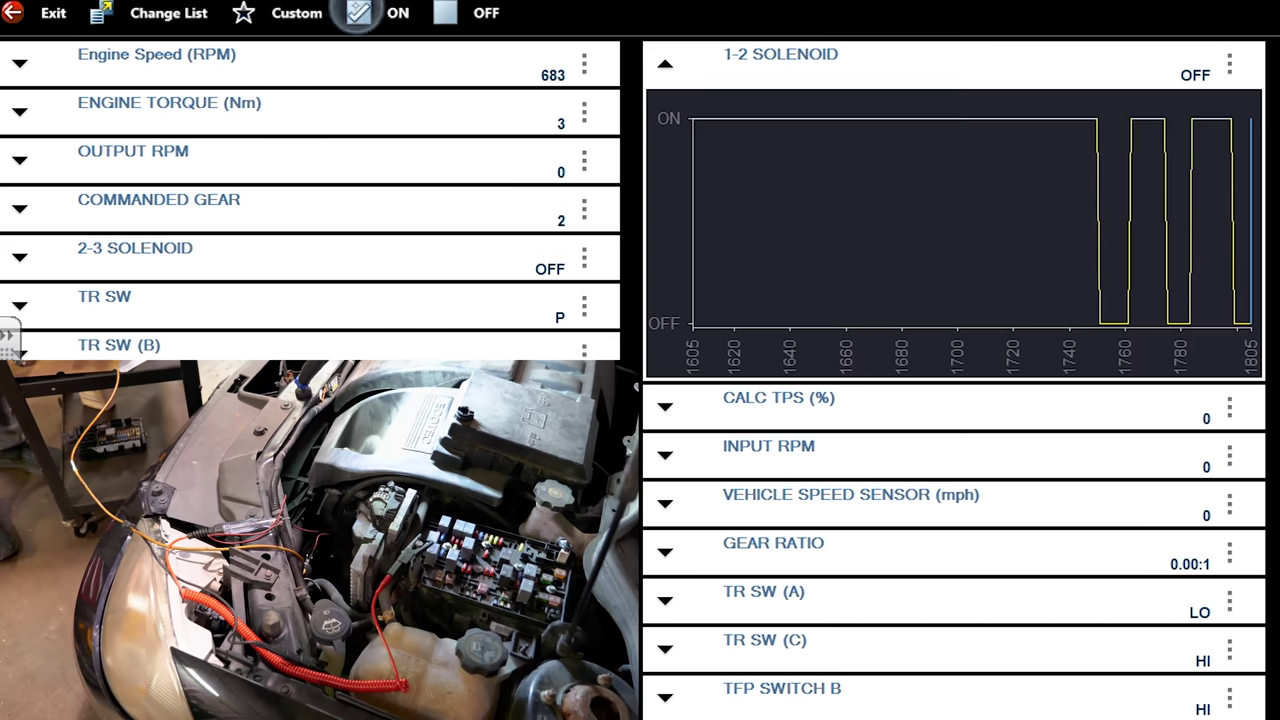
{"action": "left_click", "coordinate": [446, 13]}
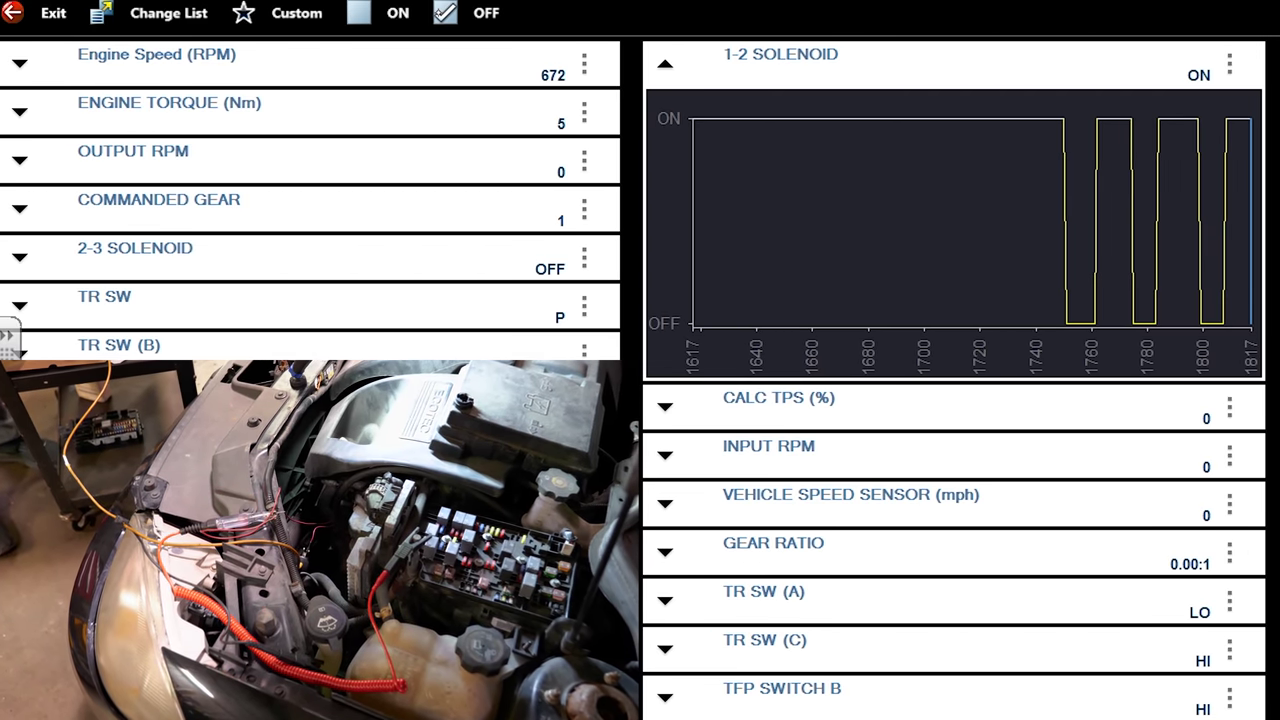
{"action": "left_click", "coordinate": [359, 13]}
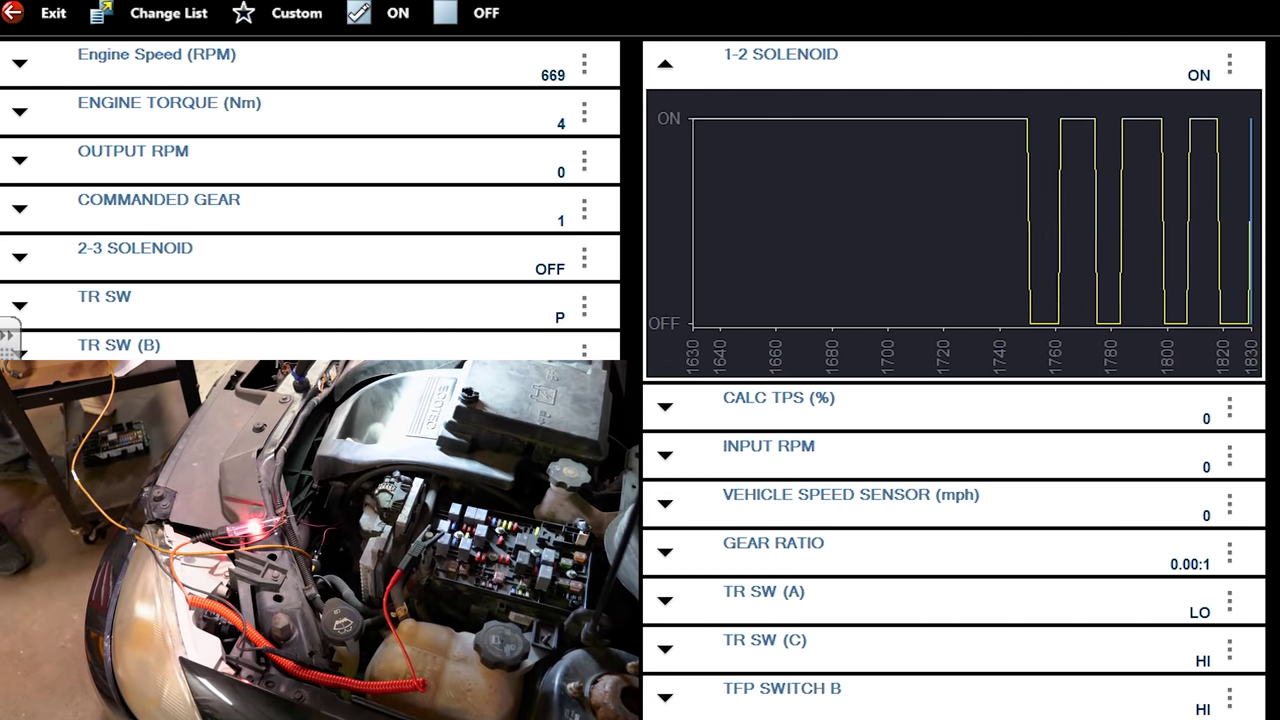
{"action": "left_click", "coordinate": [446, 13]}
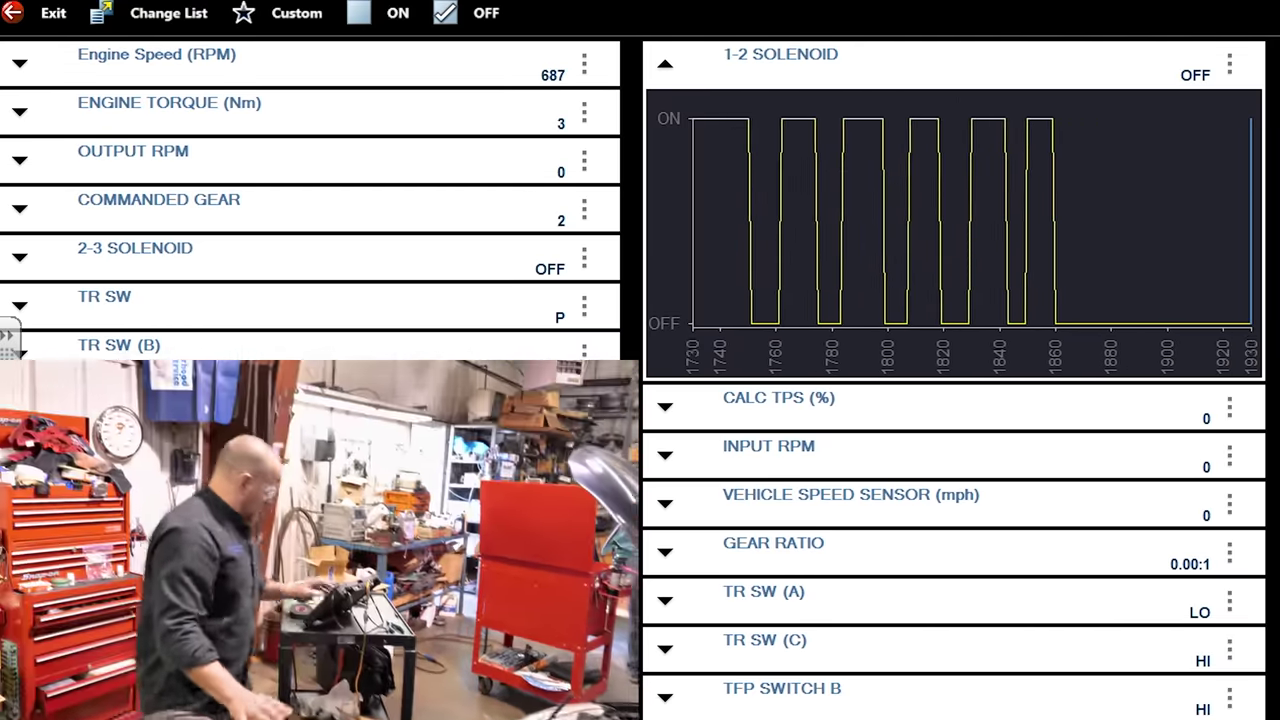
{"action": "left_click", "coordinate": [360, 13]}
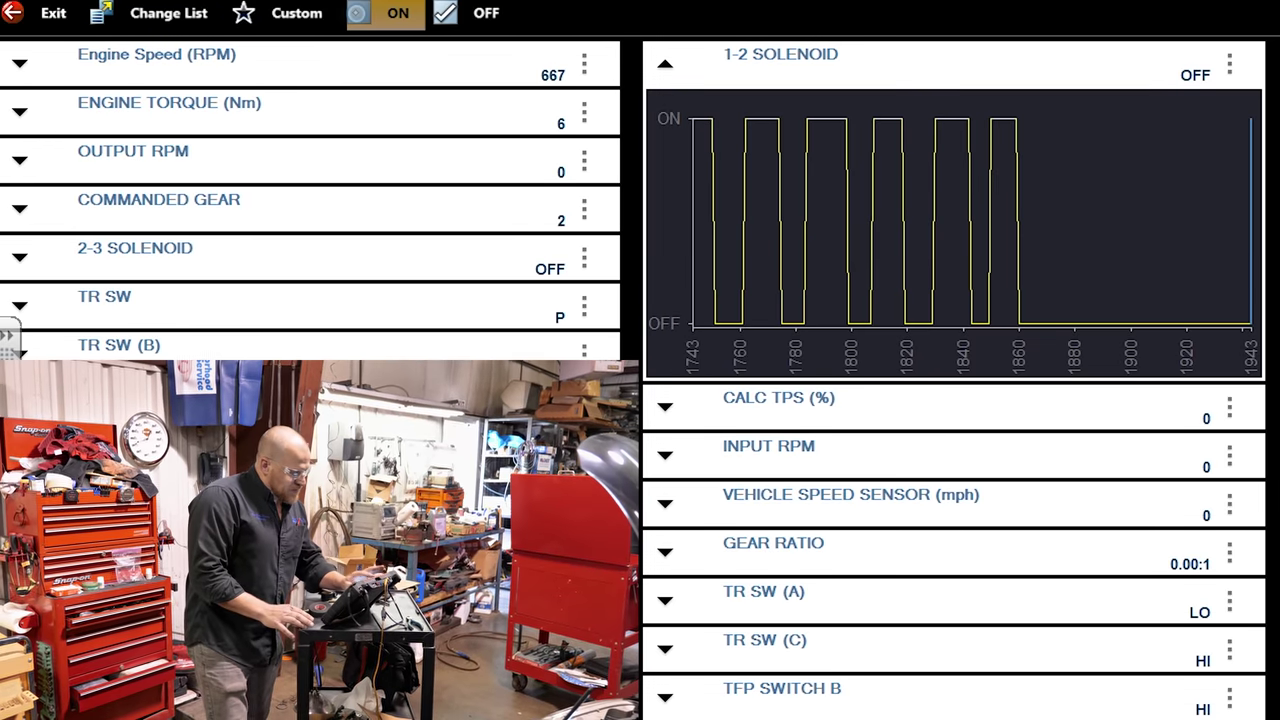
{"action": "left_click", "coordinate": [444, 13]}
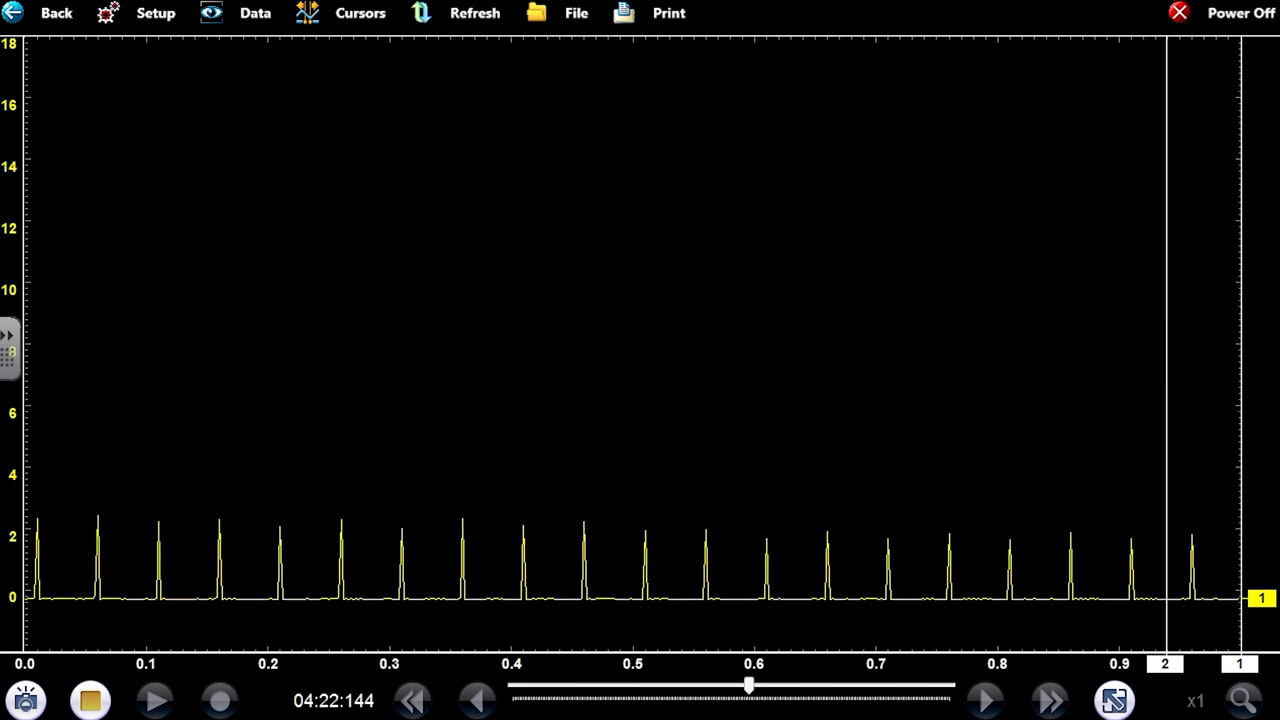
Show the detail panel and command the 1-2 solenoid ON, returning commanded gear to 1.
{"action": "left_click", "coordinate": [1114, 700]}
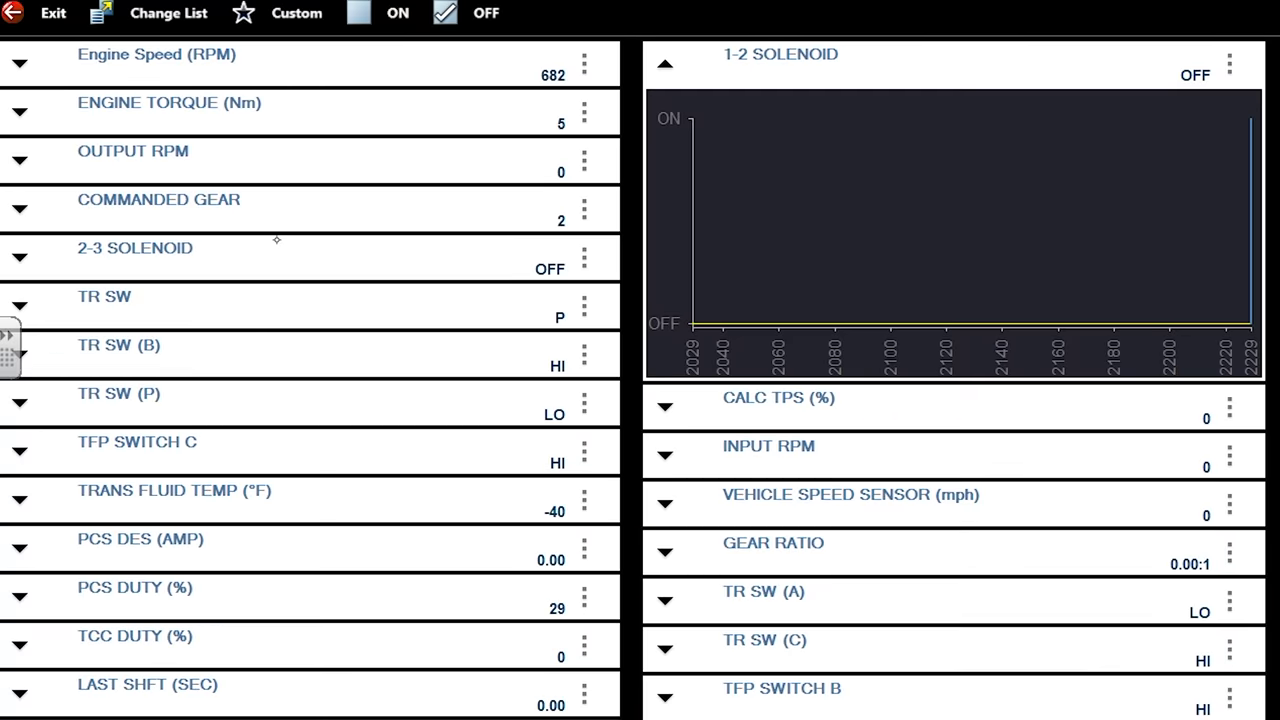
{"action": "left_click", "coordinate": [358, 13]}
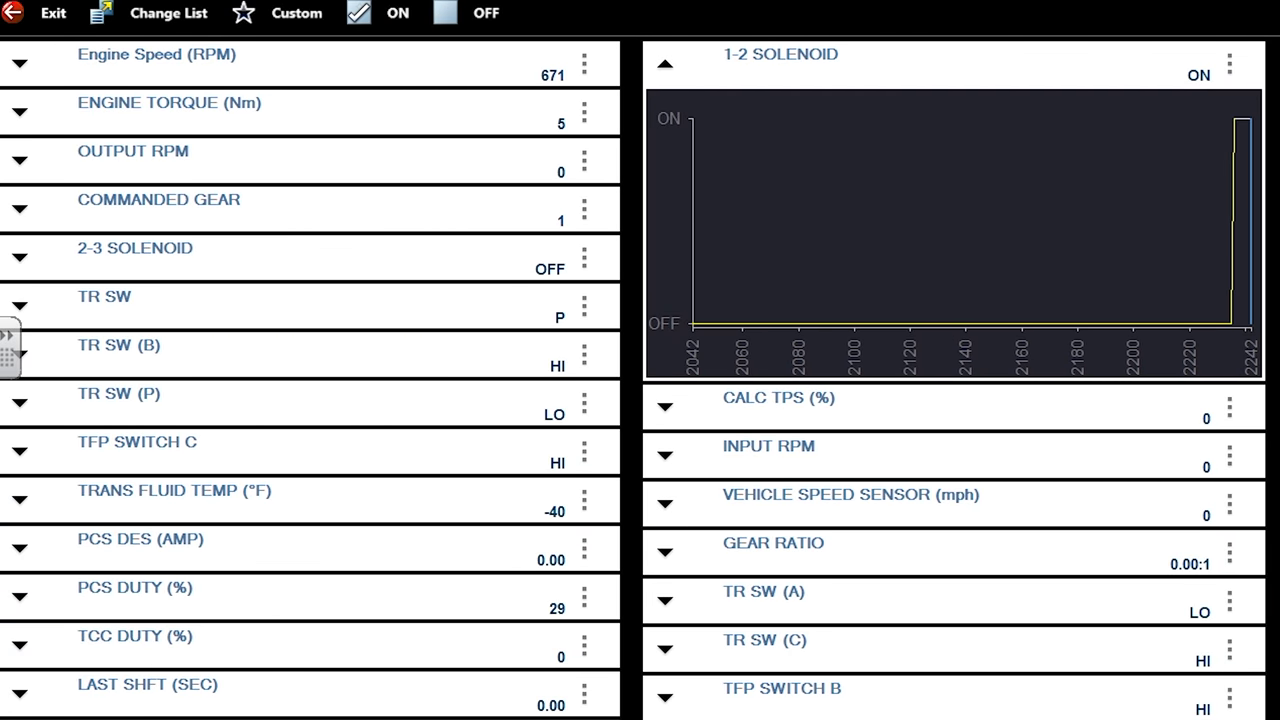